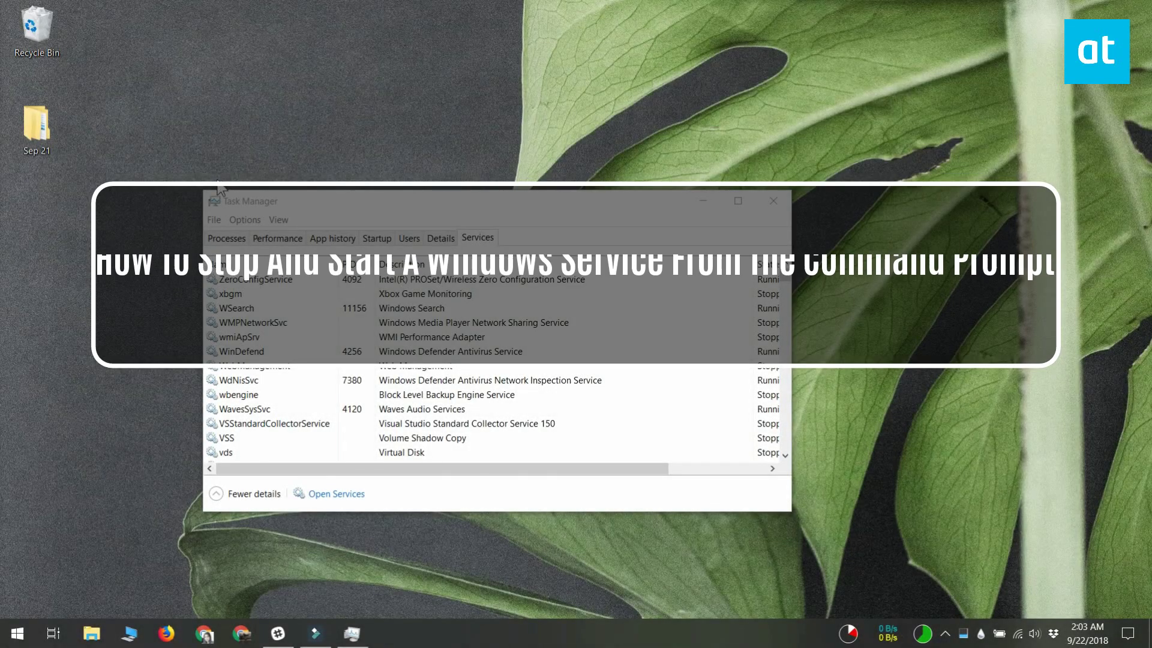
# Inspect service actions in Task Manager without changes, then minimize it out of the way.
pyautogui.click(580, 206)
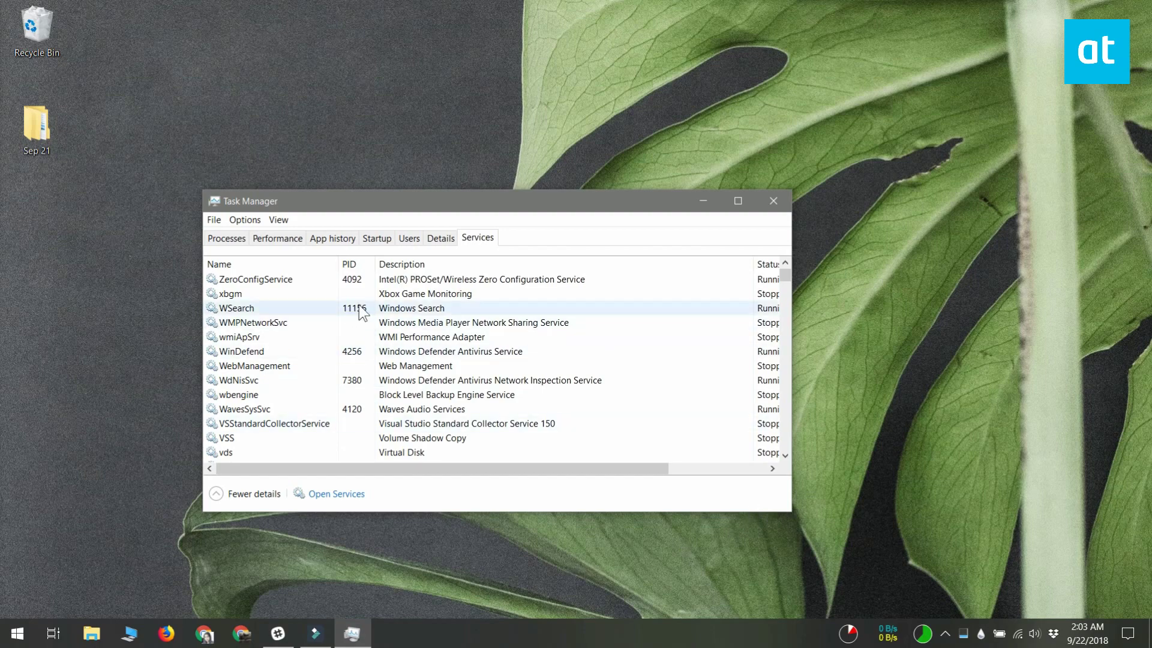
pyautogui.rightClick(426, 294)
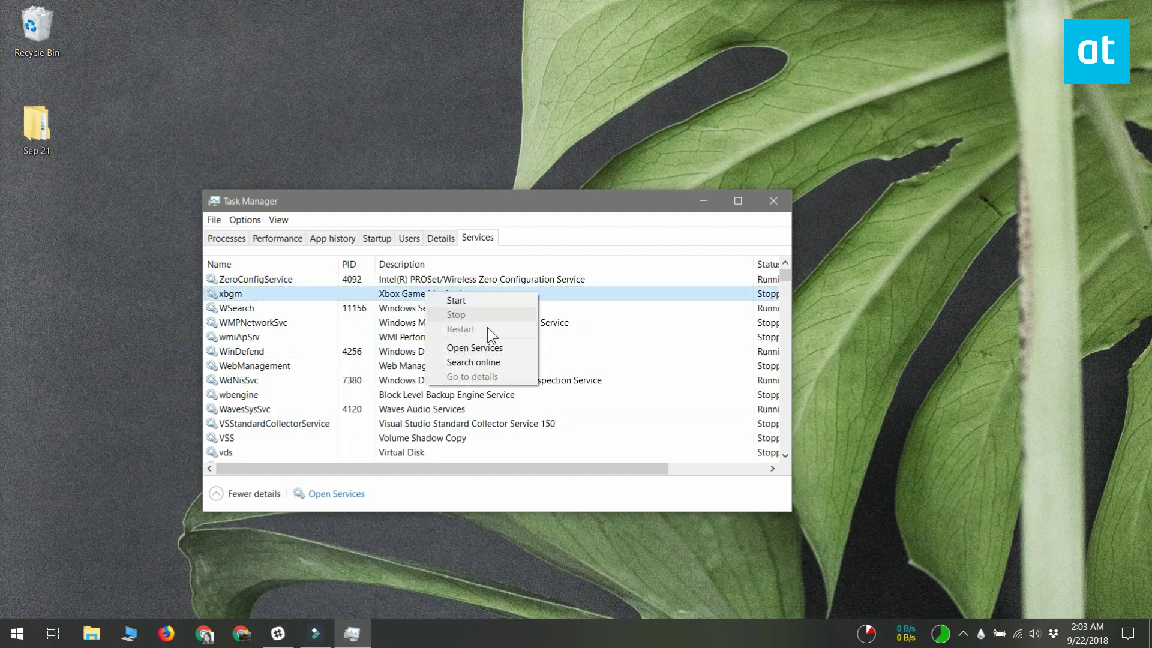
pyautogui.rightClick(408, 308)
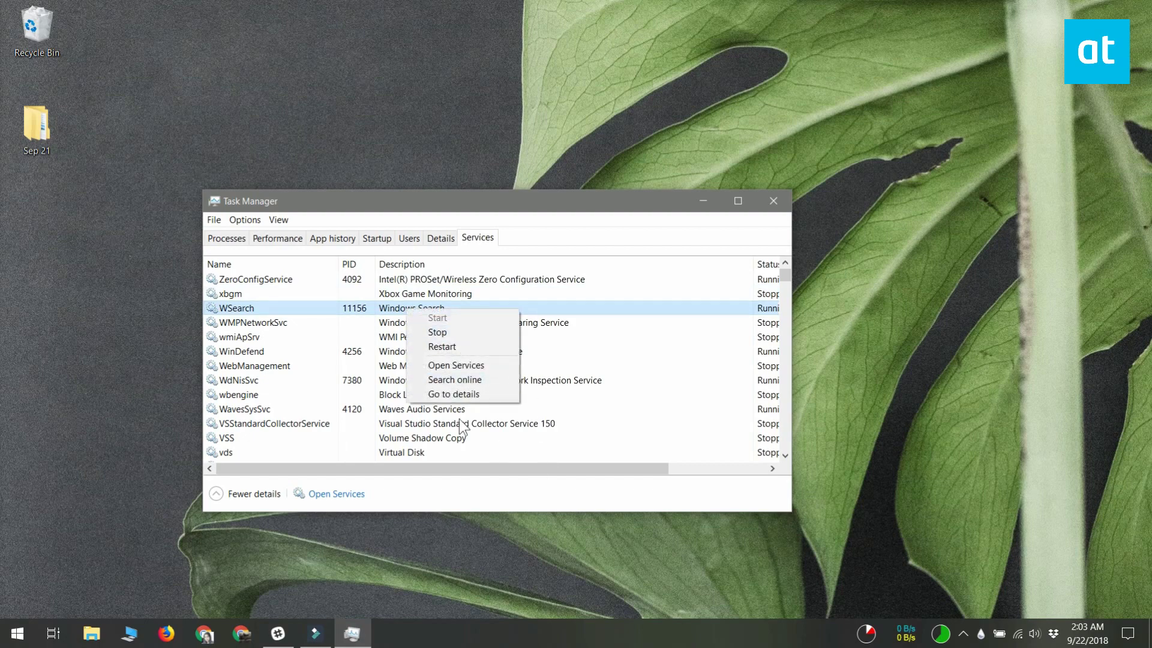
pyautogui.click(660, 228)
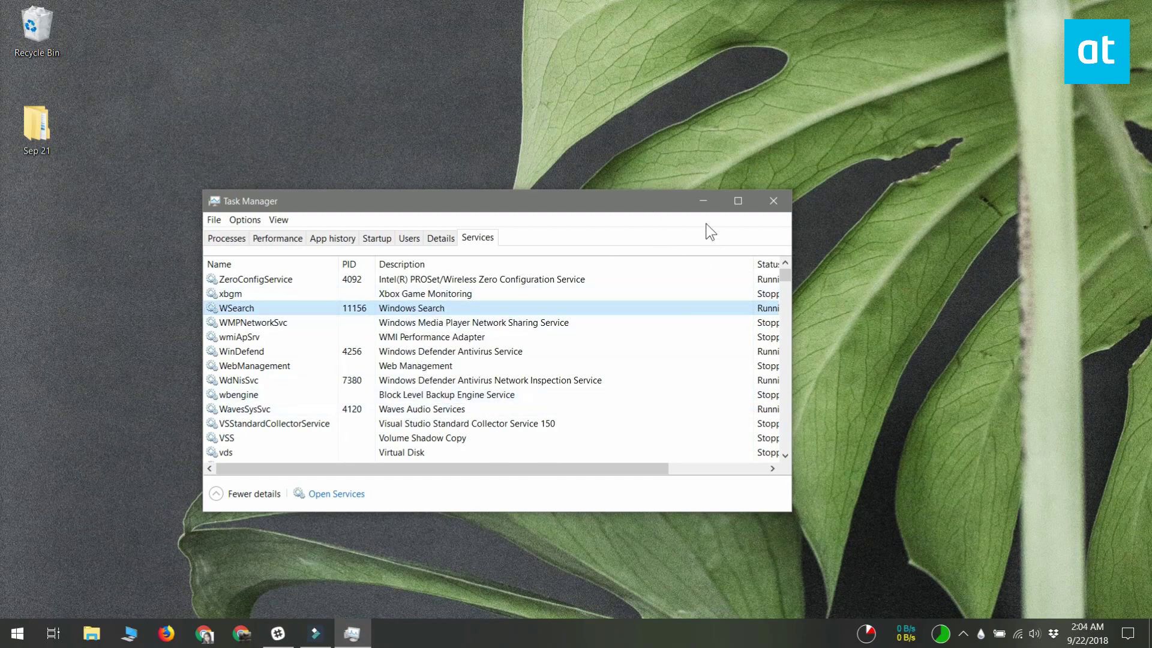
pyautogui.click(703, 203)
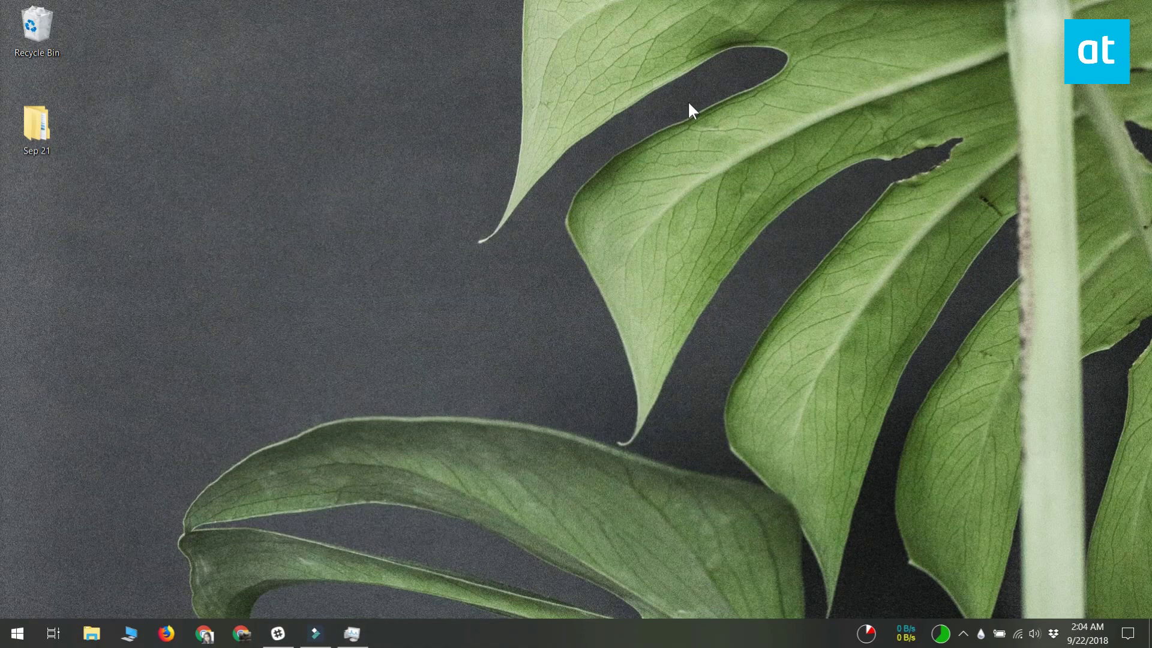
# Launch Command Prompt as administrator from Windows search and focus the new console.
pyautogui.press('super')
pyautogui.write('comma')
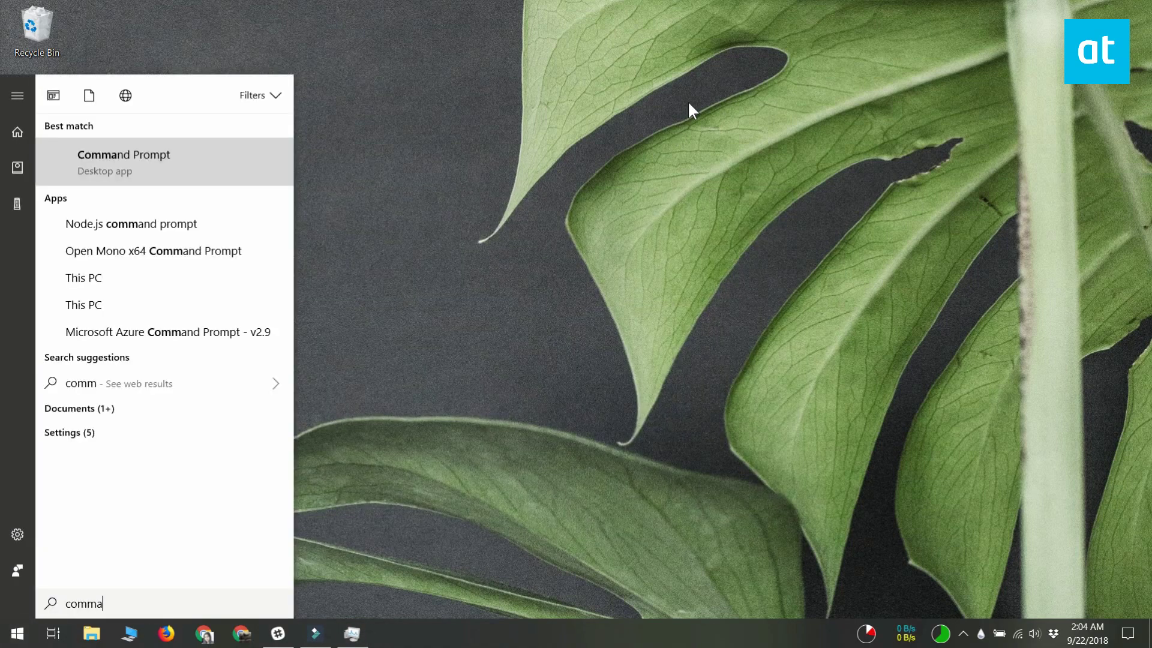
pyautogui.write('nd')
pyautogui.rightClick(268, 158)
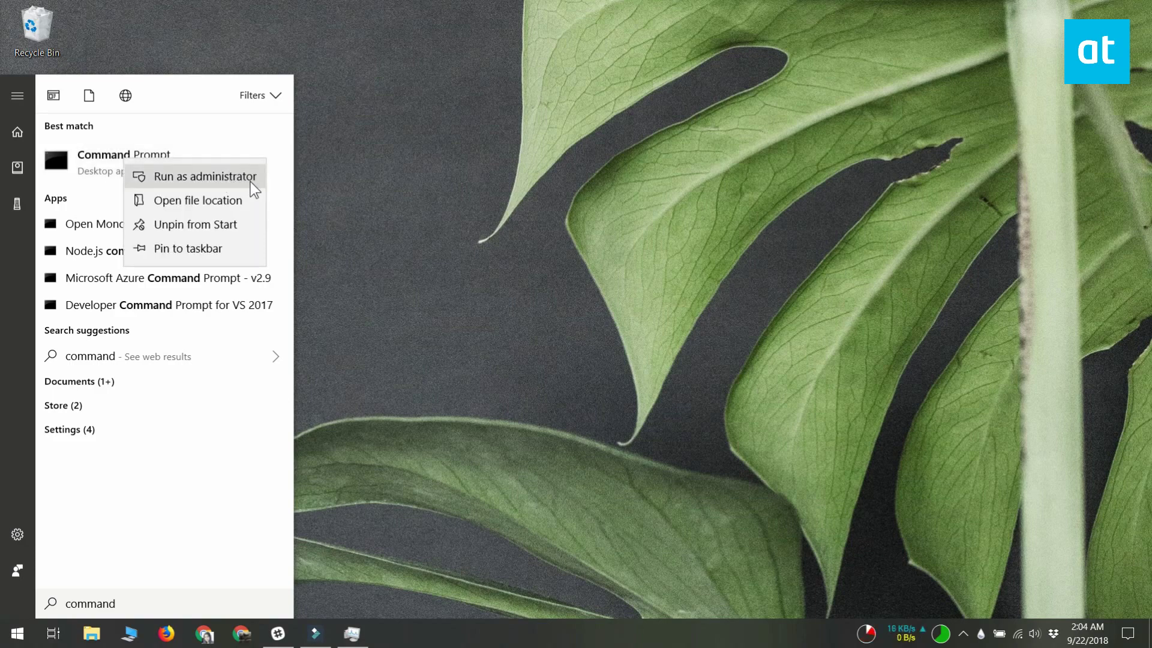
pyautogui.click(250, 178)
pyautogui.click(536, 217)
pyautogui.write('net start')
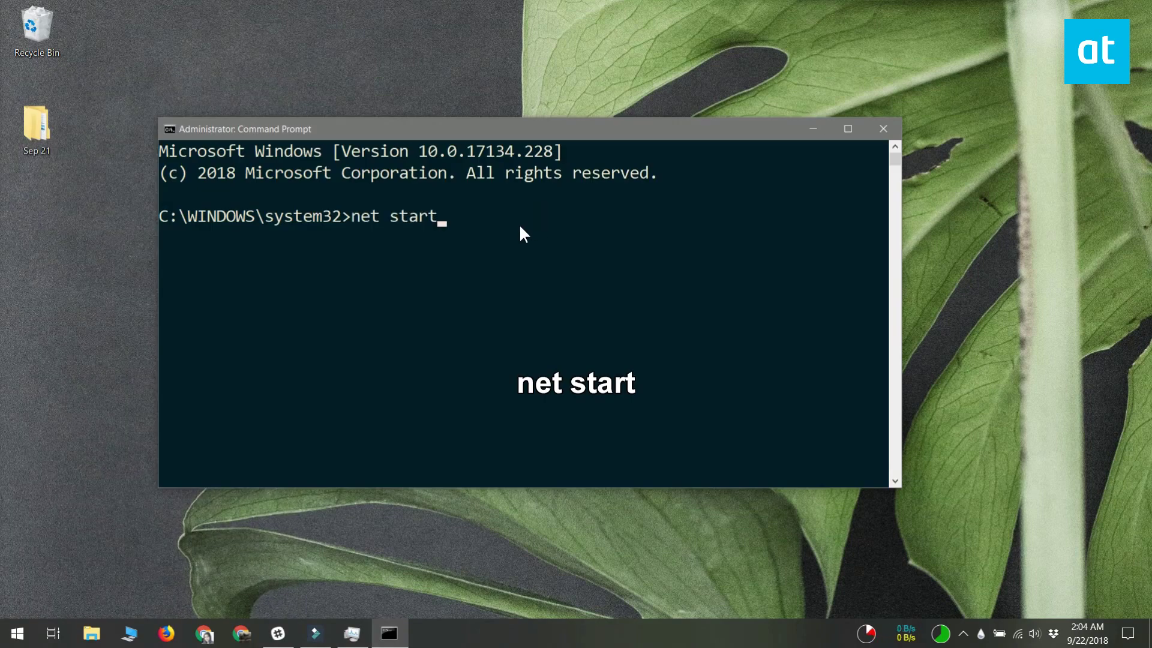
# Run net start to list all currently started Windows services.
pyautogui.press('Return')
pyautogui.scroll(1, 527, 356)
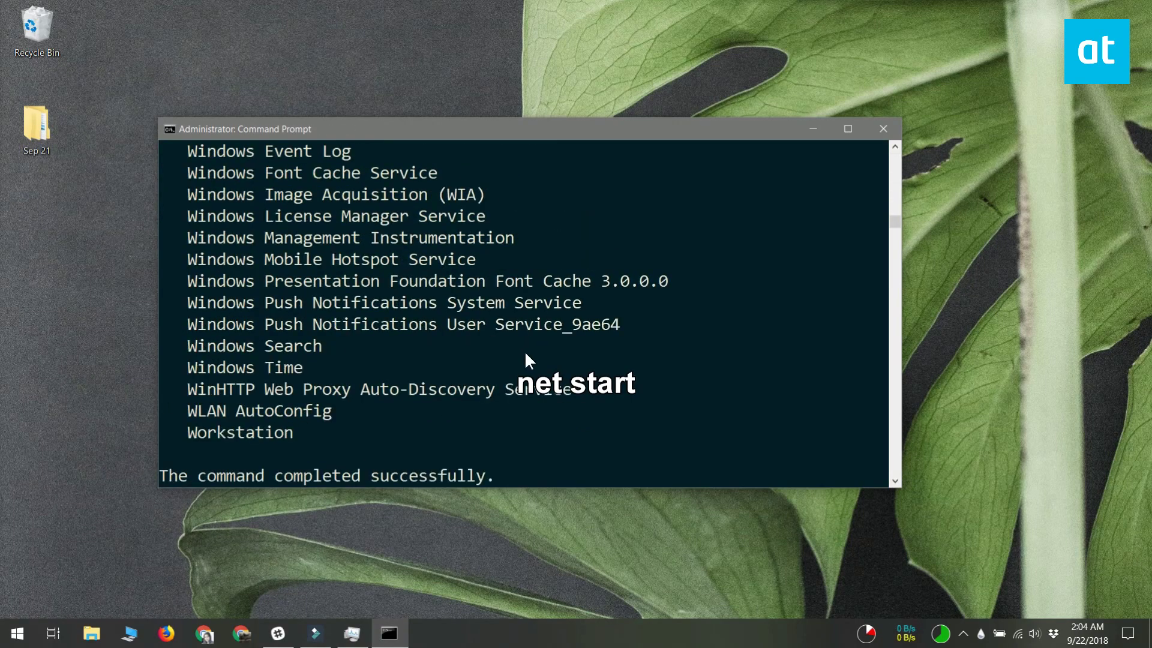
pyautogui.scroll(3, 527, 358)
pyautogui.scroll(5, 527, 358)
pyautogui.scroll(4, 526, 359)
pyautogui.scroll(4, 526, 355)
pyautogui.scroll(3, 527, 356)
pyautogui.scroll(3, 526, 355)
pyautogui.scroll(4, 527, 355)
pyautogui.scroll(8, 525, 354)
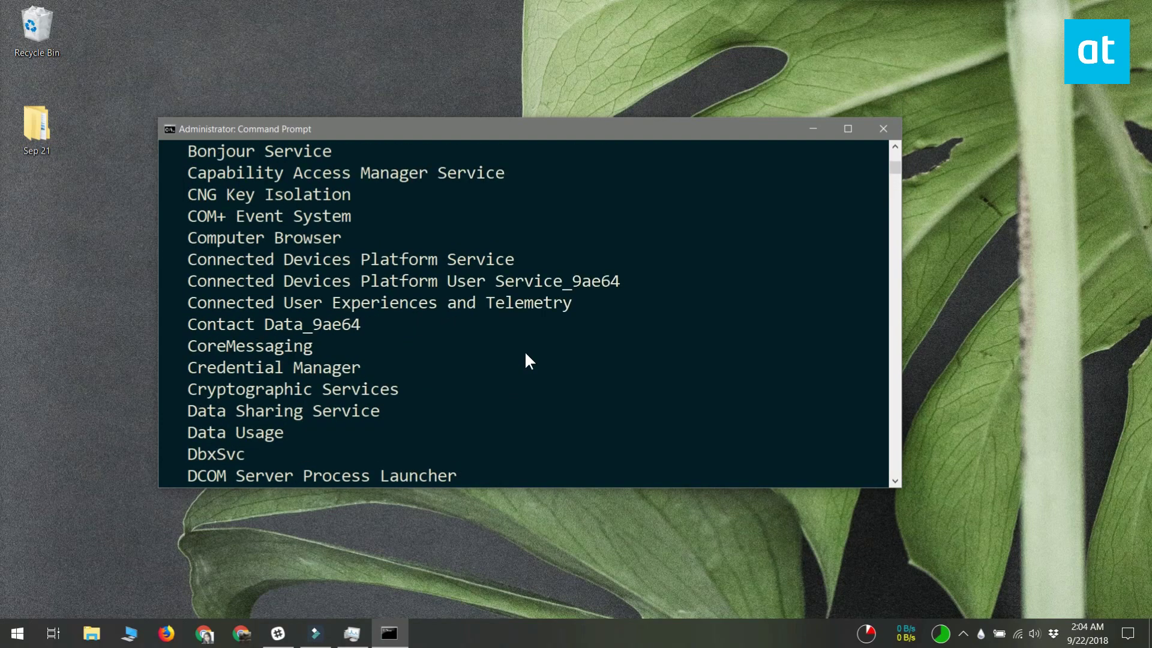
pyautogui.scroll(4, 526, 354)
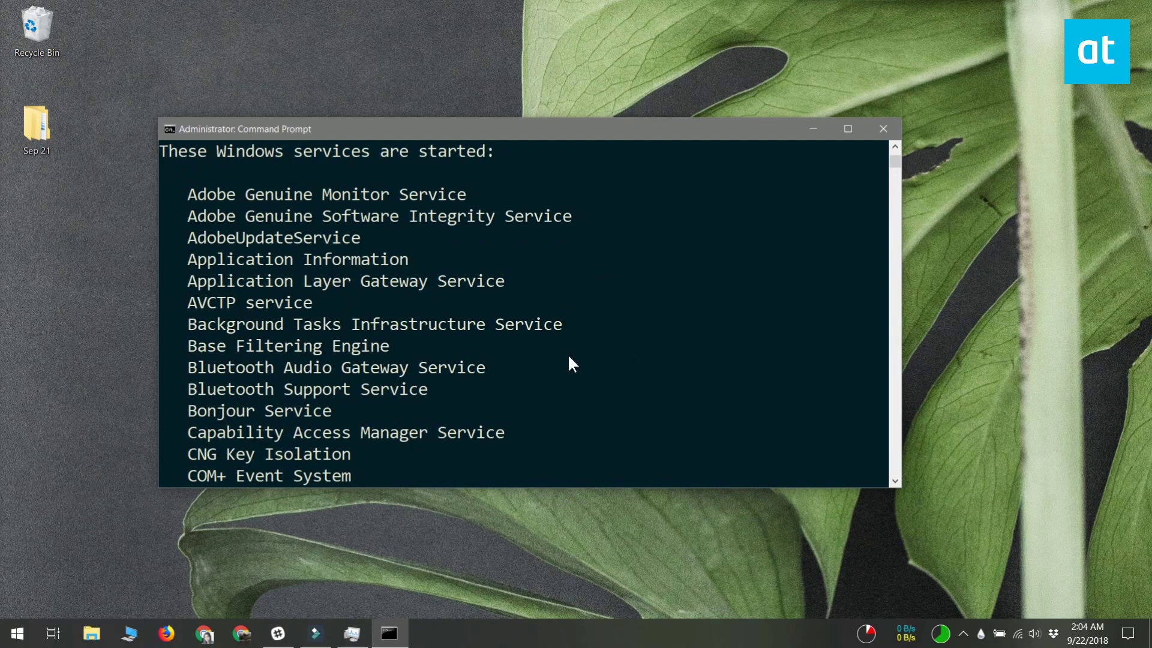
pyautogui.scroll(-1, 569, 357)
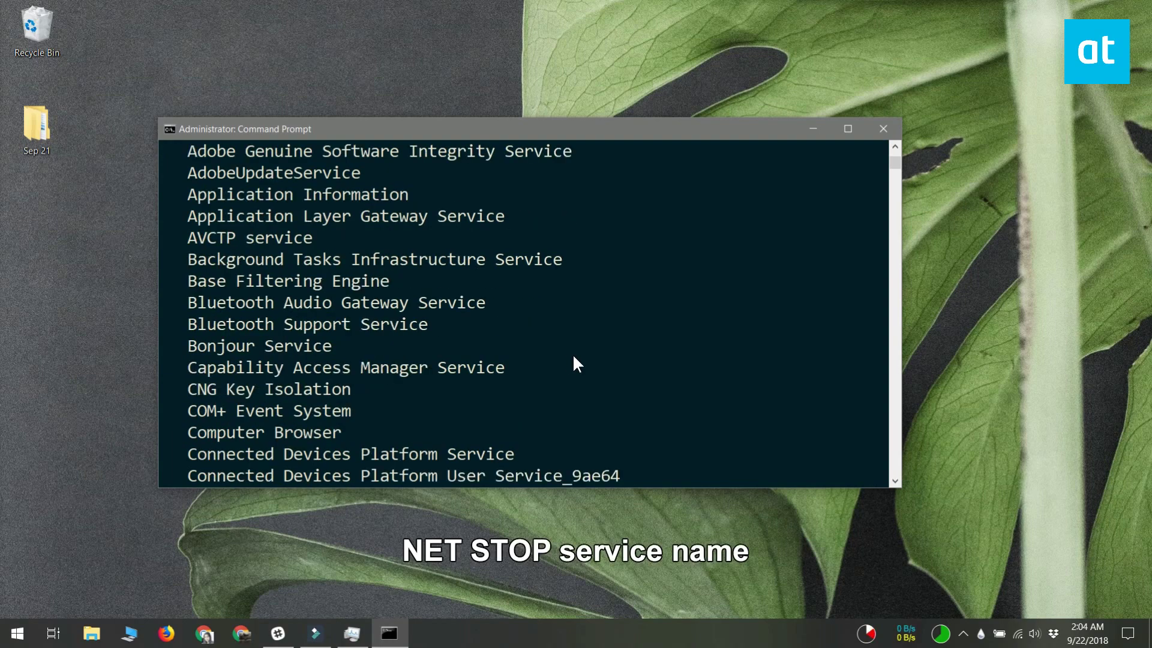
pyautogui.scroll(1, 573, 360)
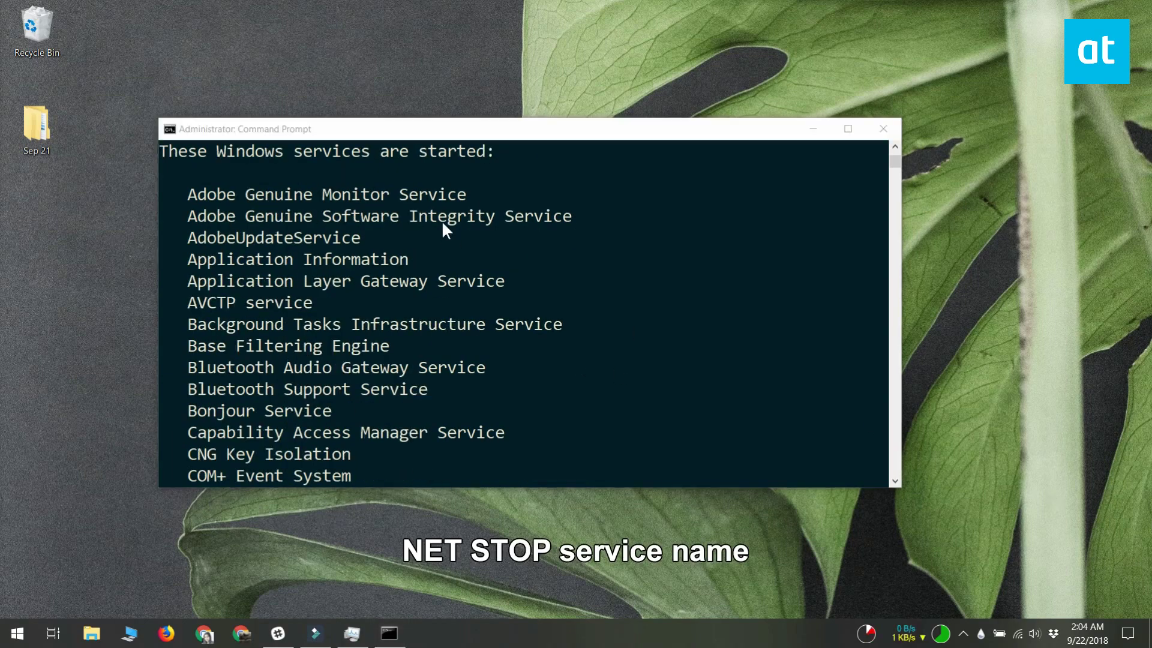
pyautogui.click(471, 137)
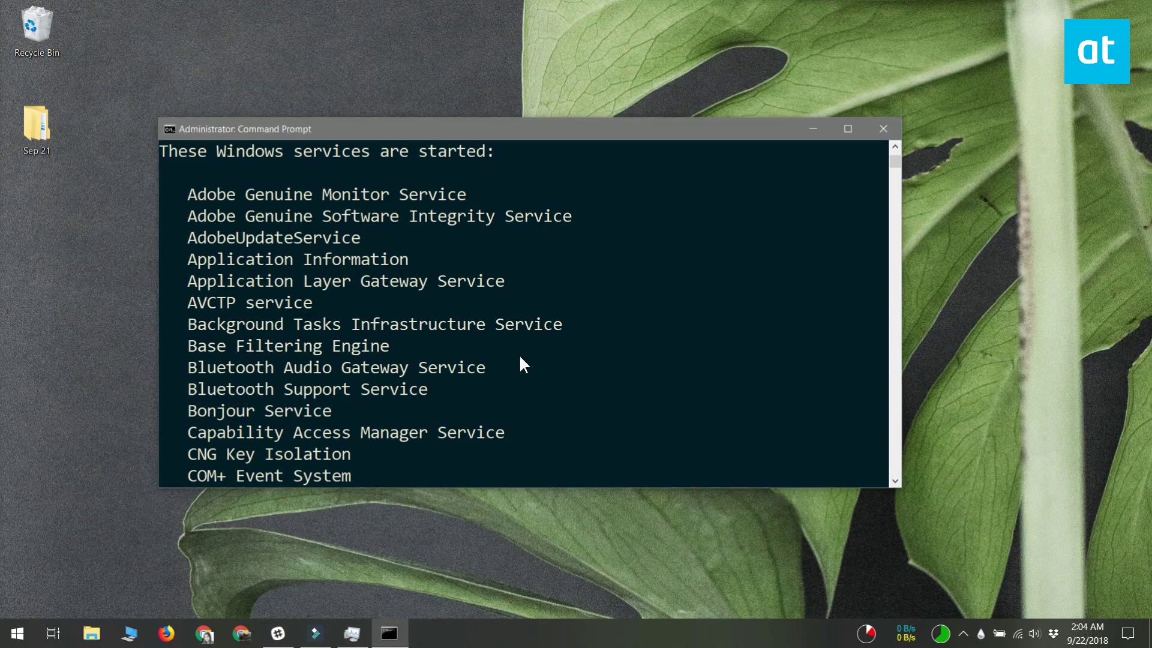
pyautogui.scroll(-15, 676, 371)
pyautogui.scroll(-5, 676, 371)
pyautogui.scroll(-4, 676, 372)
pyautogui.scroll(-5, 676, 371)
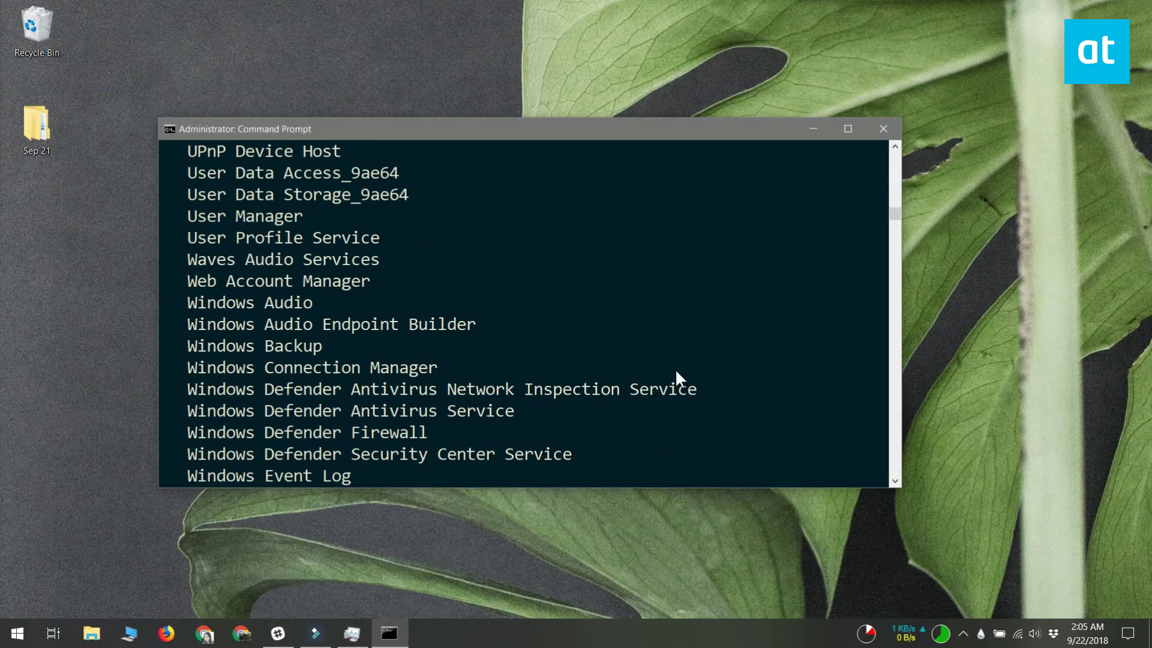
pyautogui.scroll(-7, 676, 378)
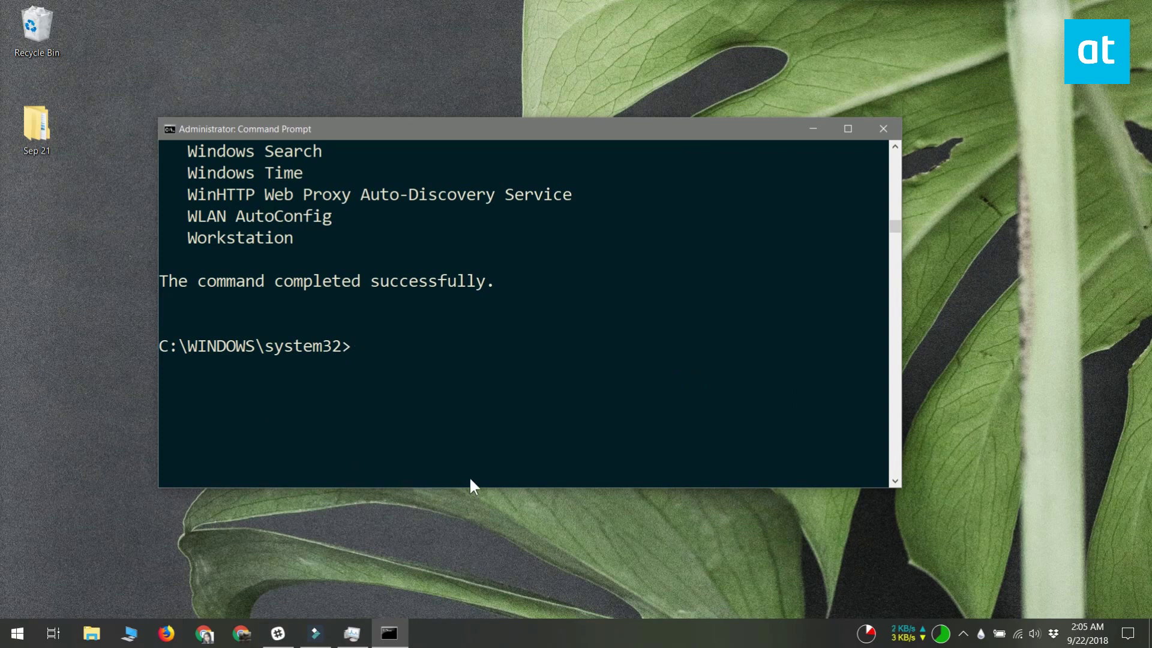
pyautogui.write('NET STOP "AdobeUpdateService"')
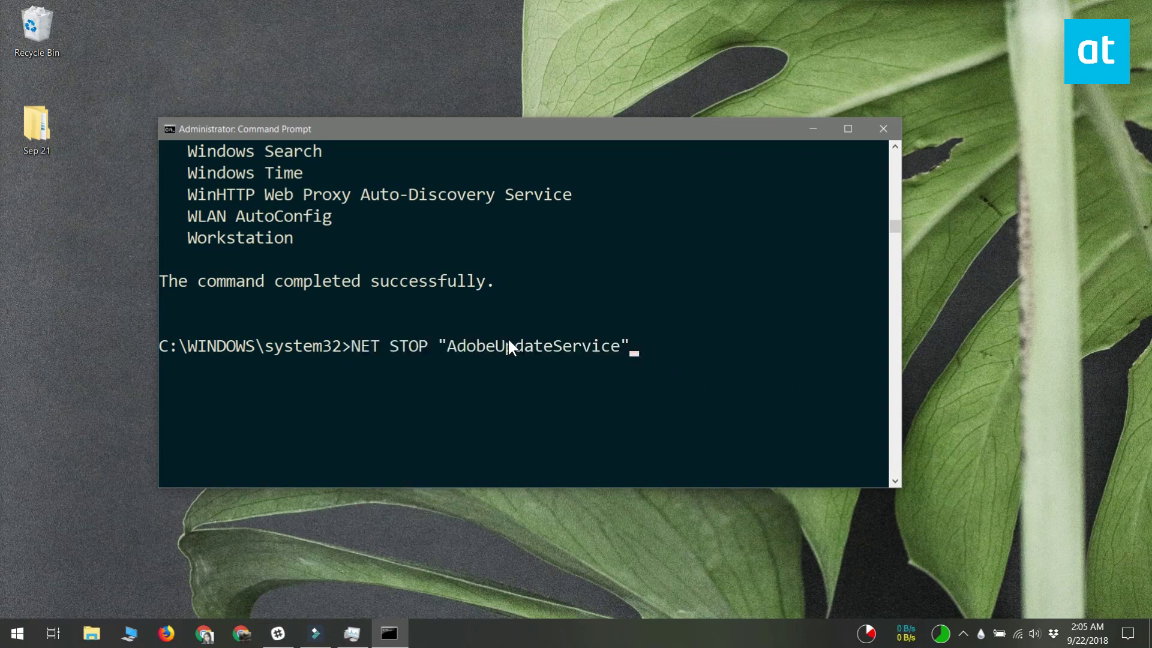
# Run NET STOP "AdobeUpdateService" so the service stops successfully.
pyautogui.press('Return')
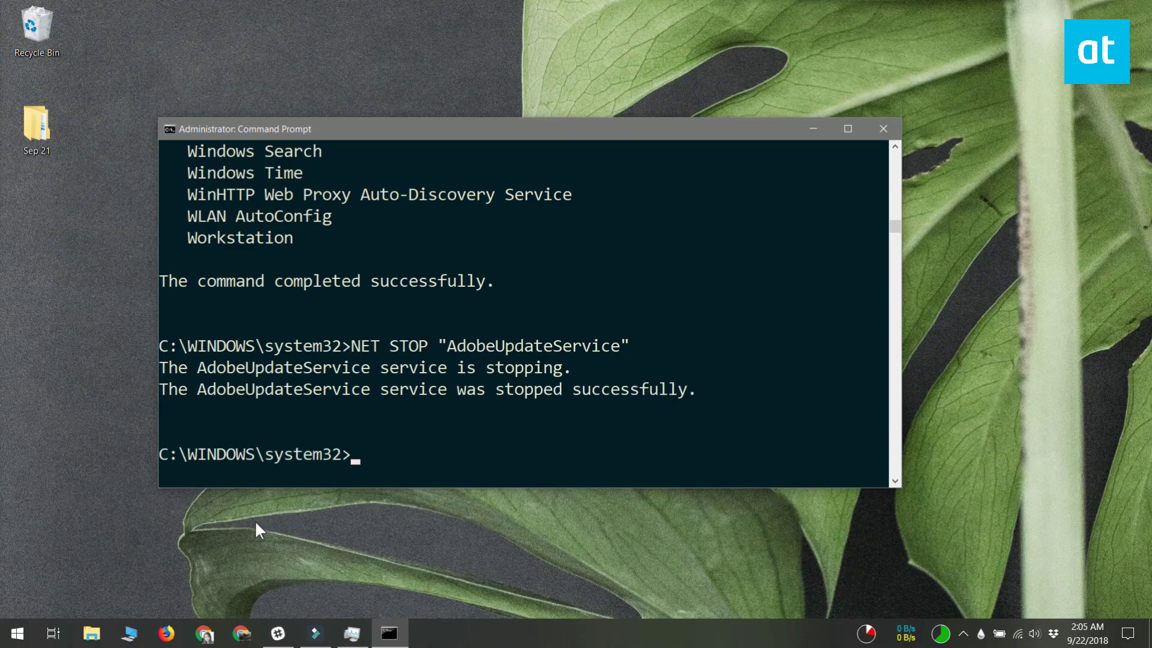
pyautogui.click(241, 526)
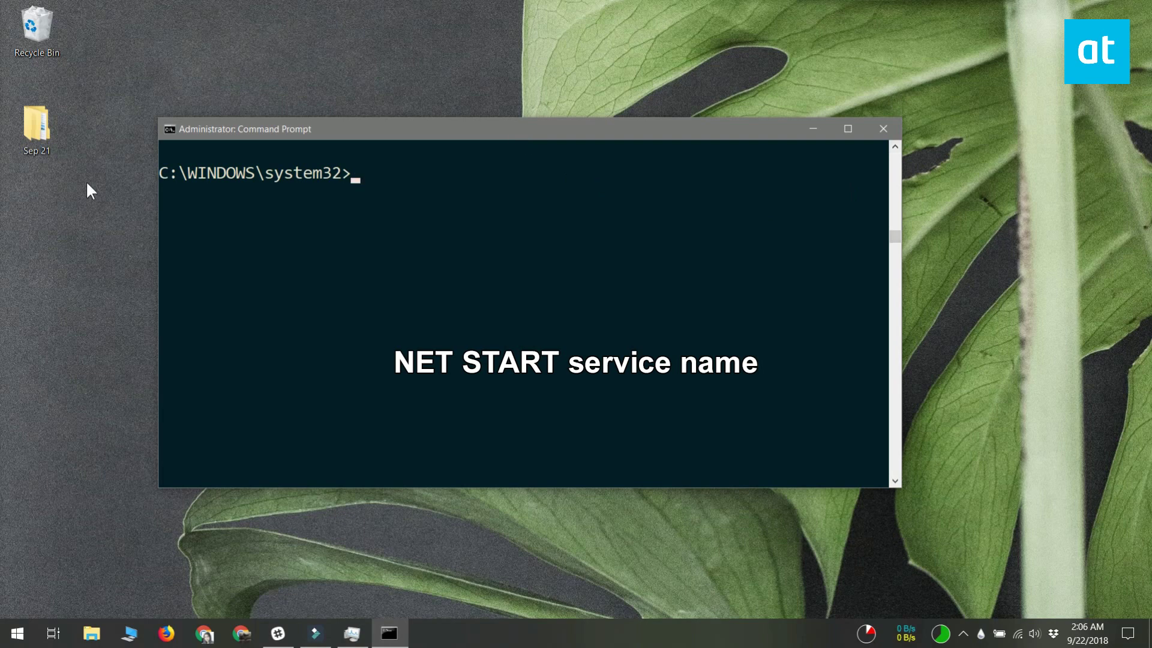
pyautogui.write('NET START "AdobeUpdateService"')
# Run NET START "AdobeUpdateService", then the combined net stop && net start restart command.
pyautogui.press('Return')
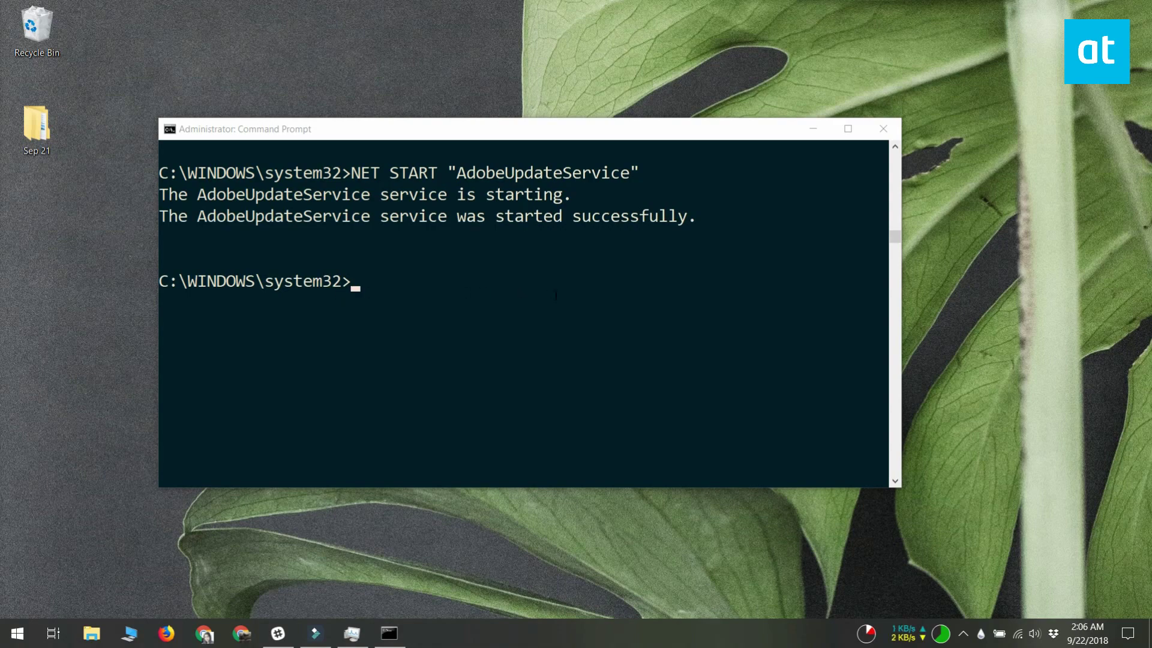
pyautogui.rightClick(417, 372)
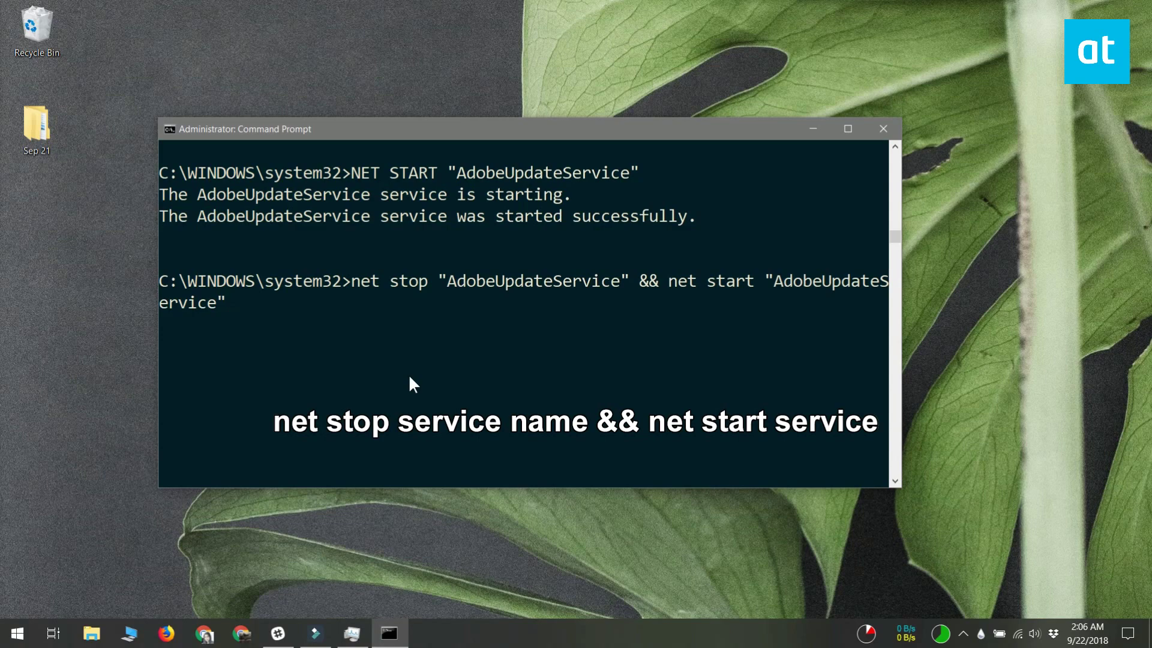
pyautogui.press('Return')
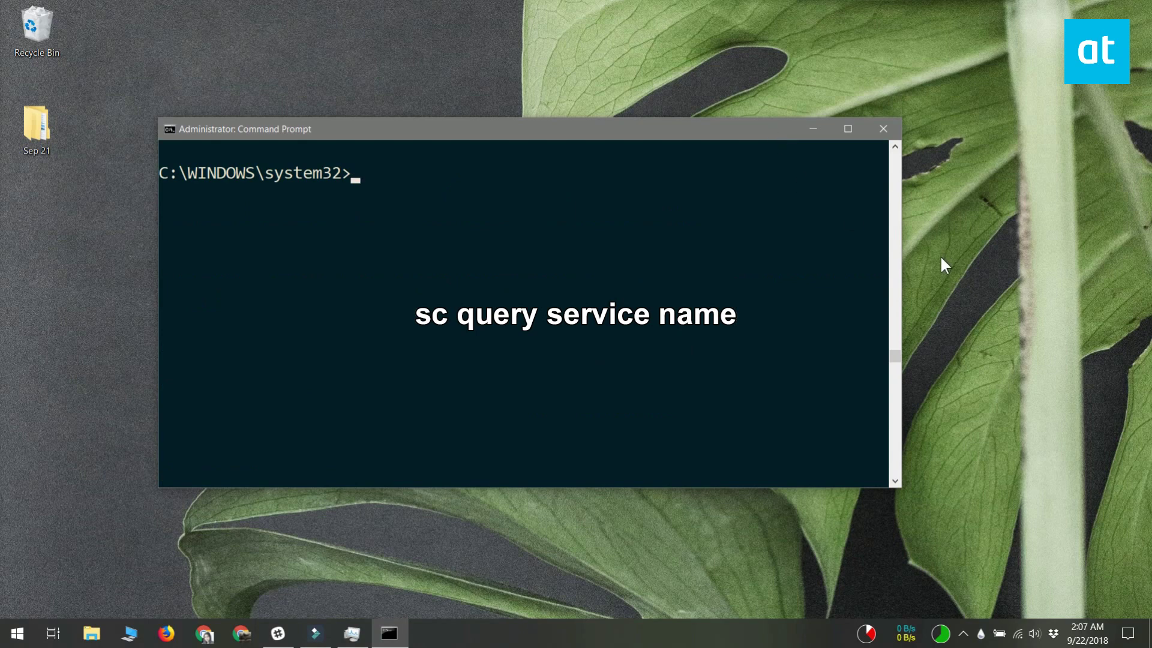
pyautogui.write('sc query AdobeUpdateService')
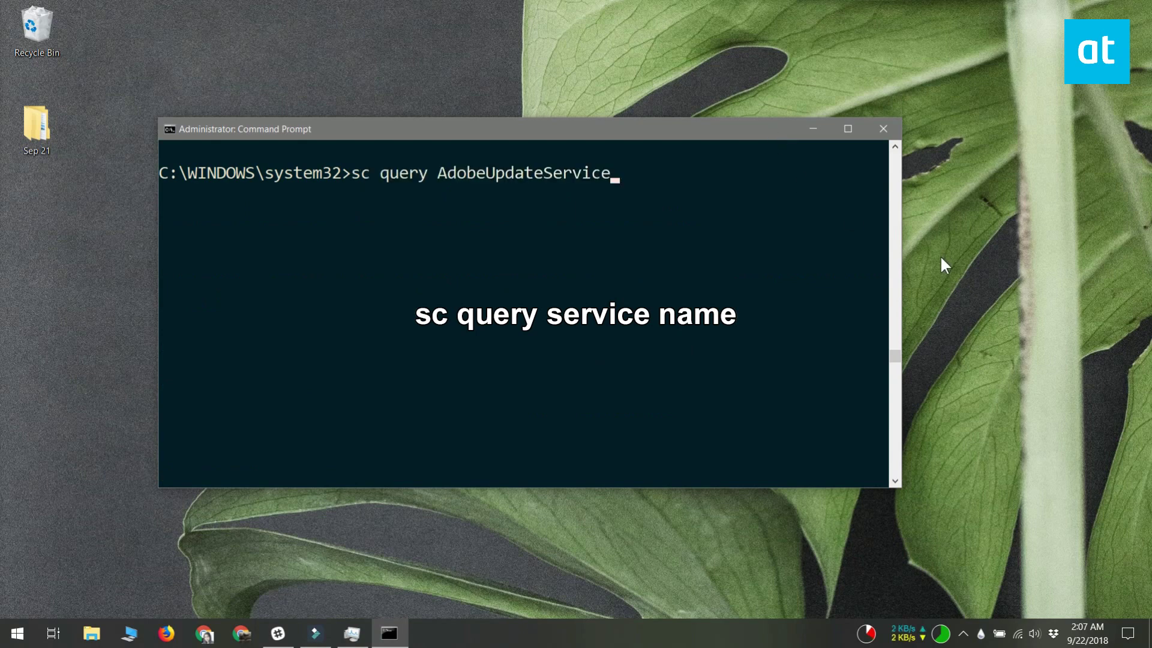
# Run sc query AdobeUpdateService and confirm its state reports RUNNING.
pyautogui.press('Return')
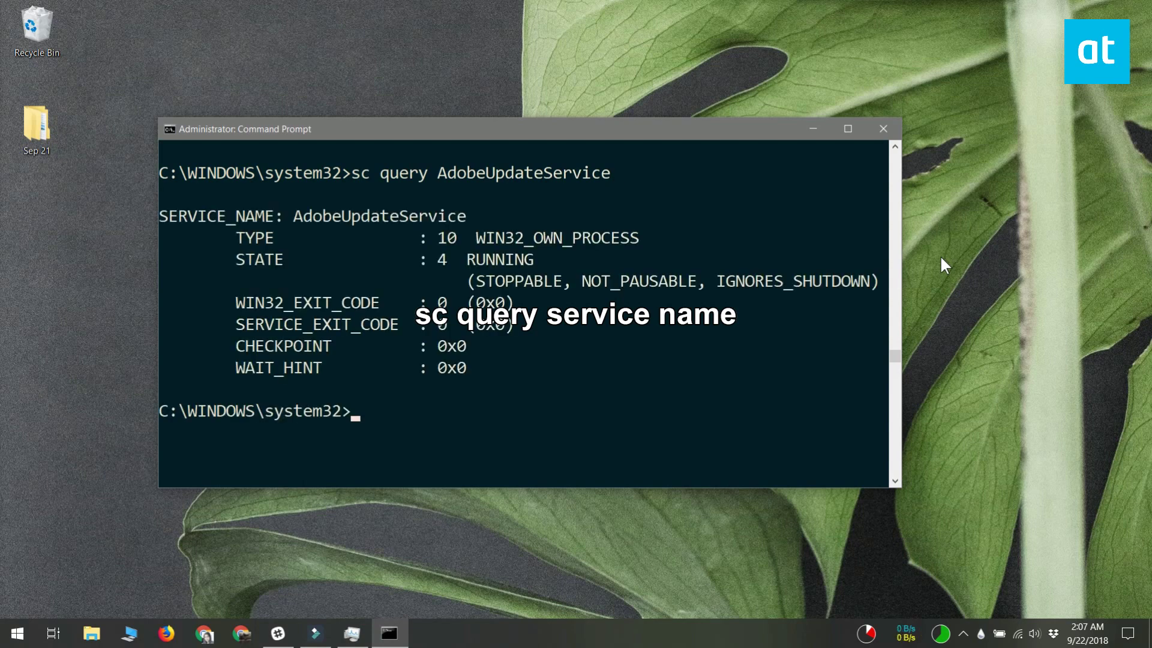